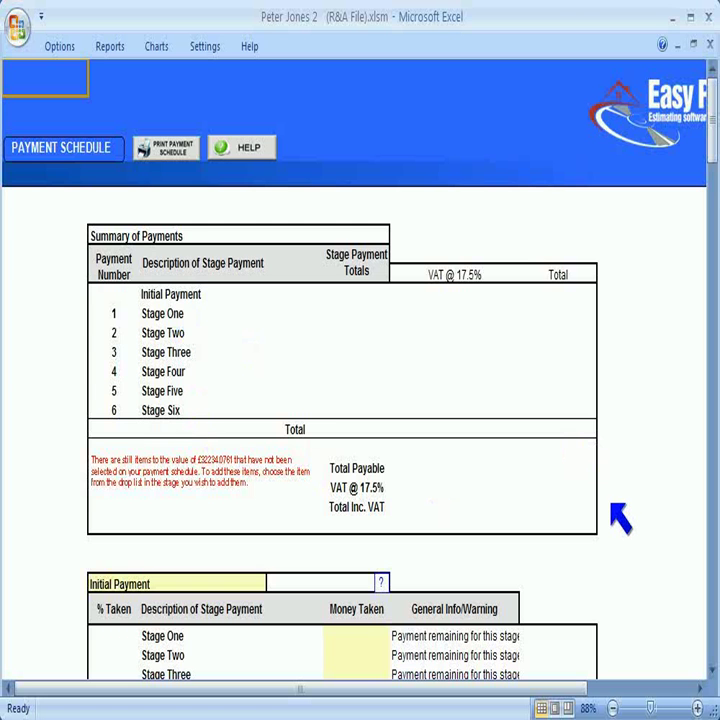
- Review the payment schedule from the summary down to Stage Two, including the works available for Stage Two's first description
scroll(613, 506, down, 3)
scroll(620, 517, down, 7)
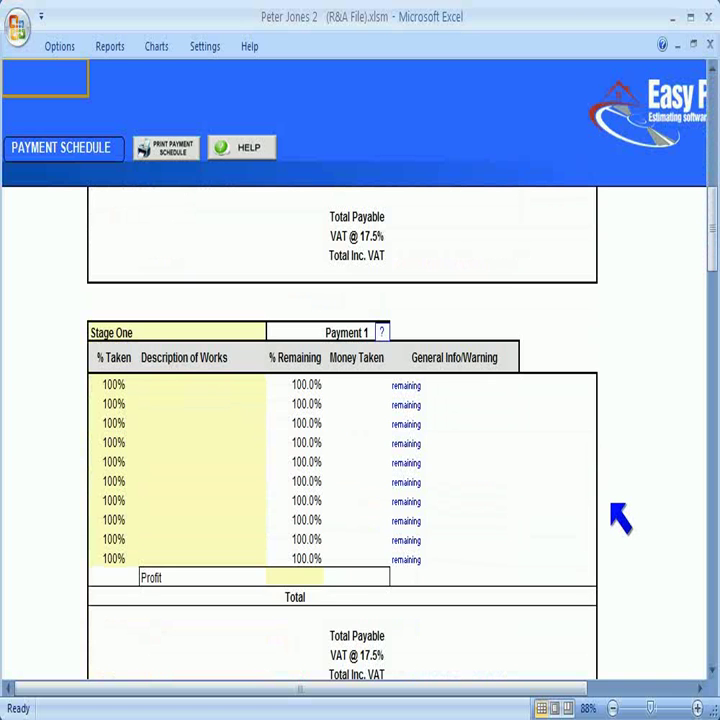
scroll(620, 517, down, 1)
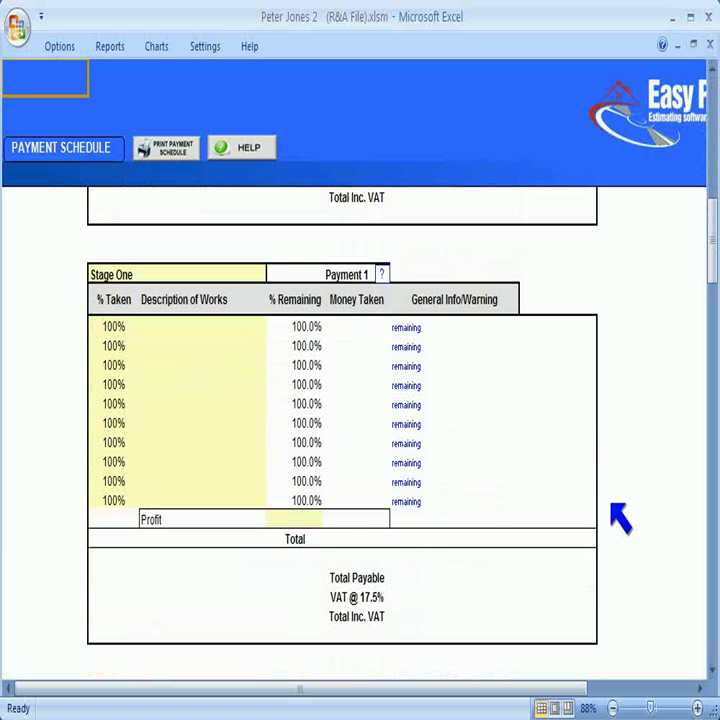
scroll(620, 517, down, 6)
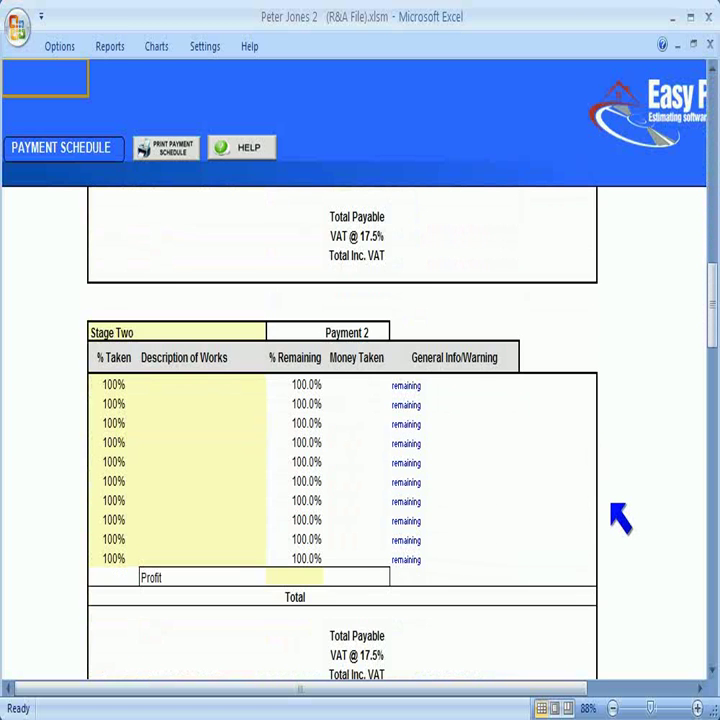
scroll(620, 517, down, 1)
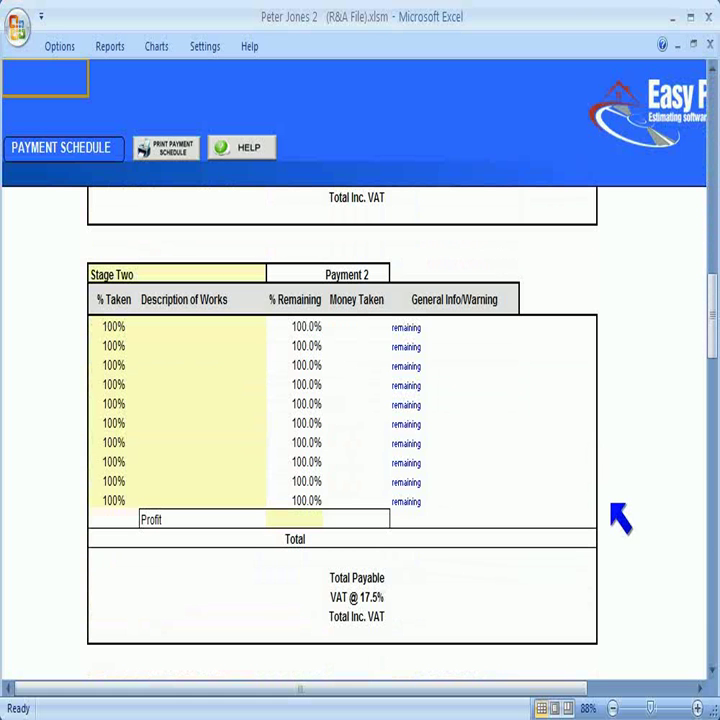
click(240, 329)
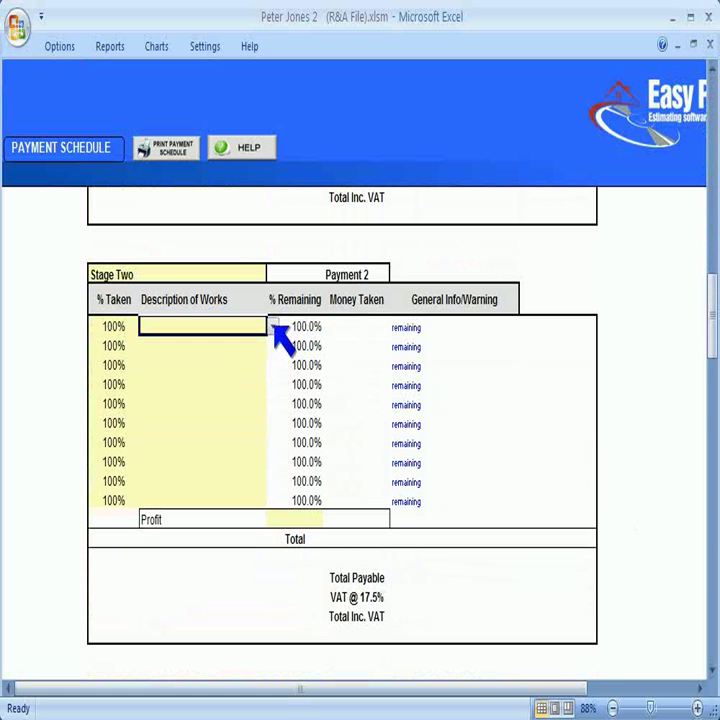
click(273, 327)
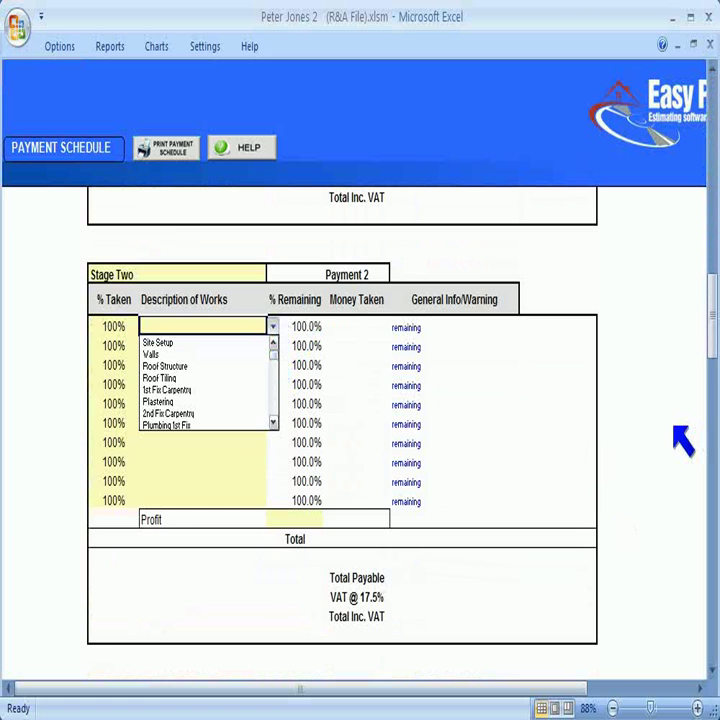
scroll(650, 430, up, 10)
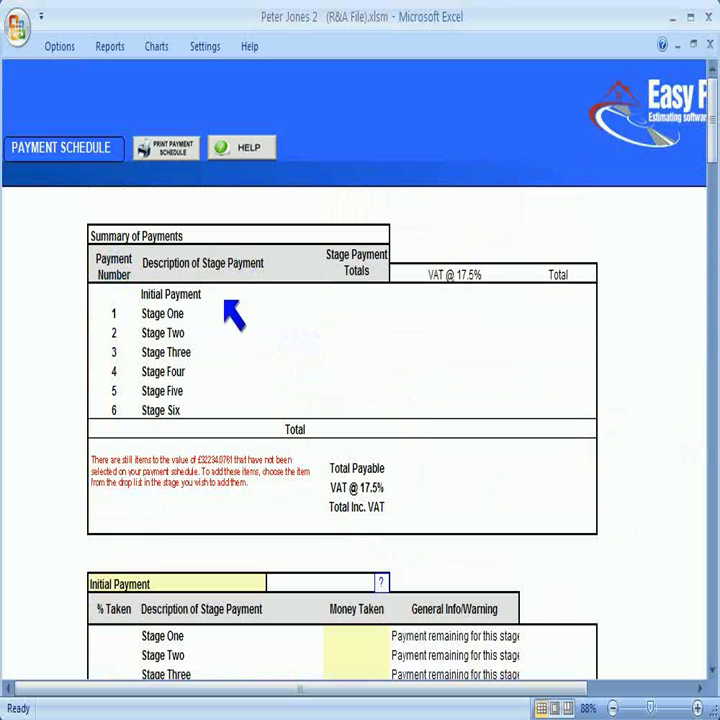
click(359, 296)
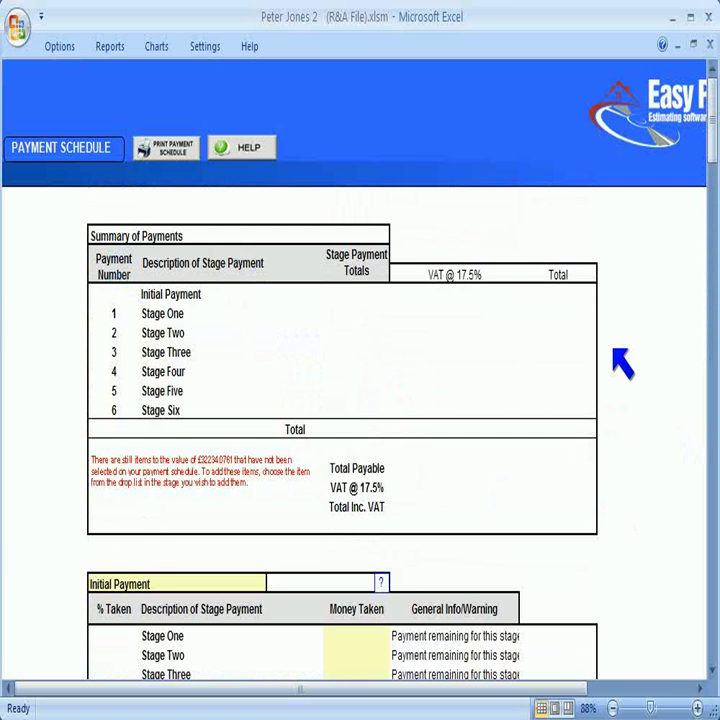
- Assign Site Setup as the first description of works in Stage One
scroll(620, 365, down, 5)
scroll(632, 407, down, 5)
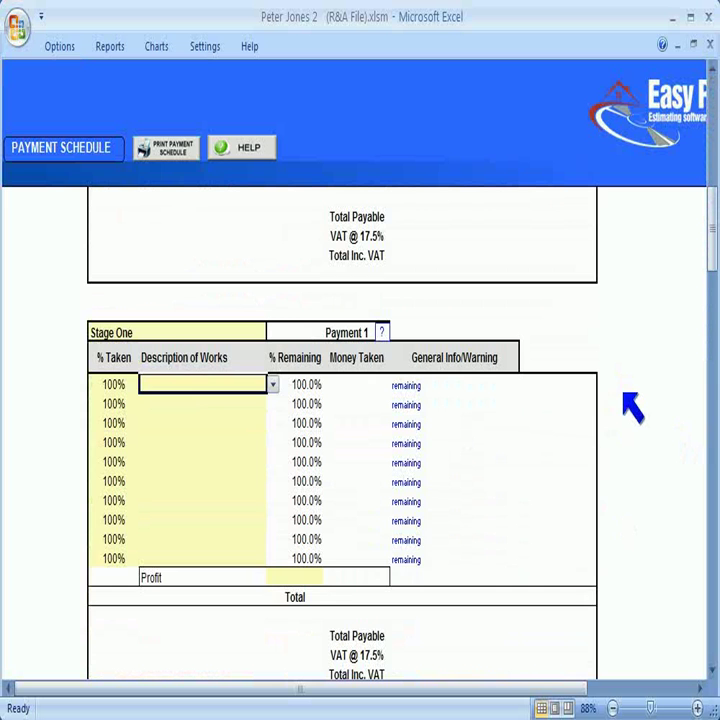
scroll(632, 407, down, 1)
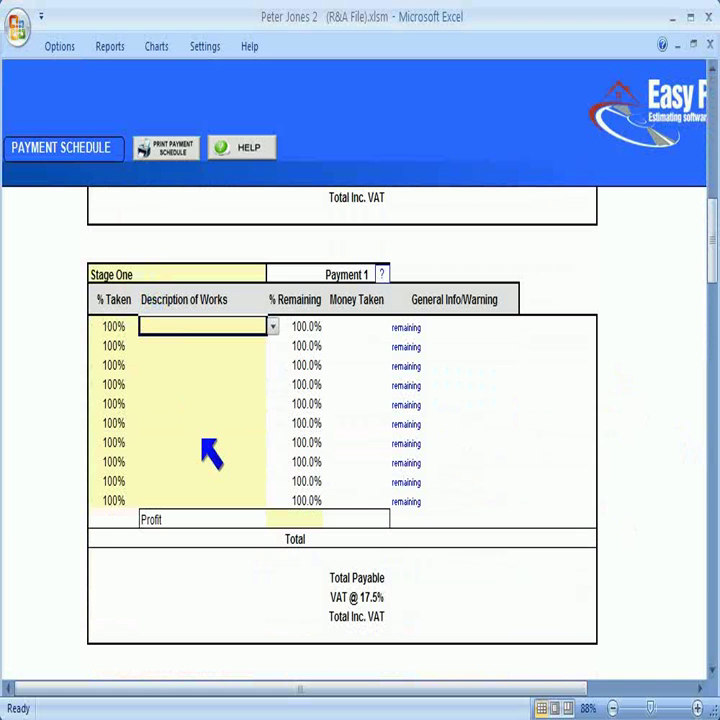
click(273, 327)
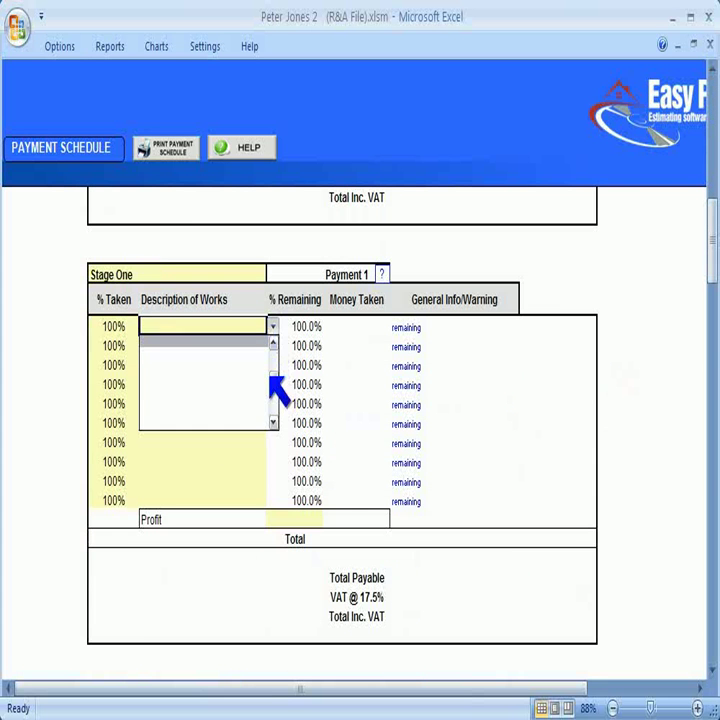
drag(276, 386, 281, 362)
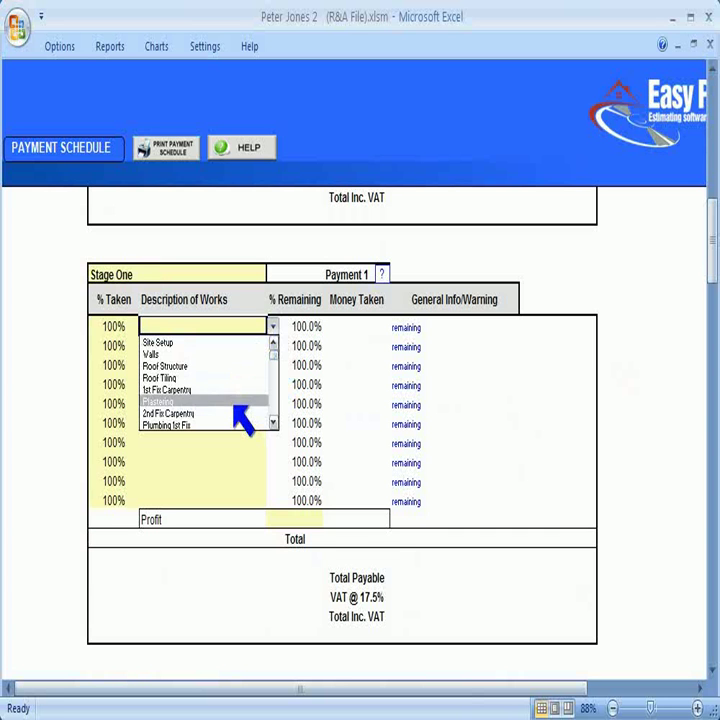
click(254, 342)
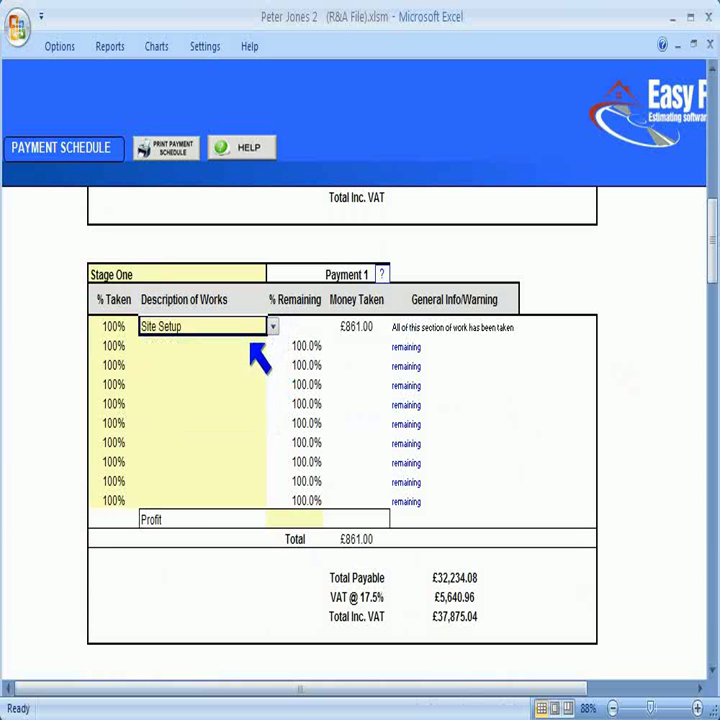
click(113, 328)
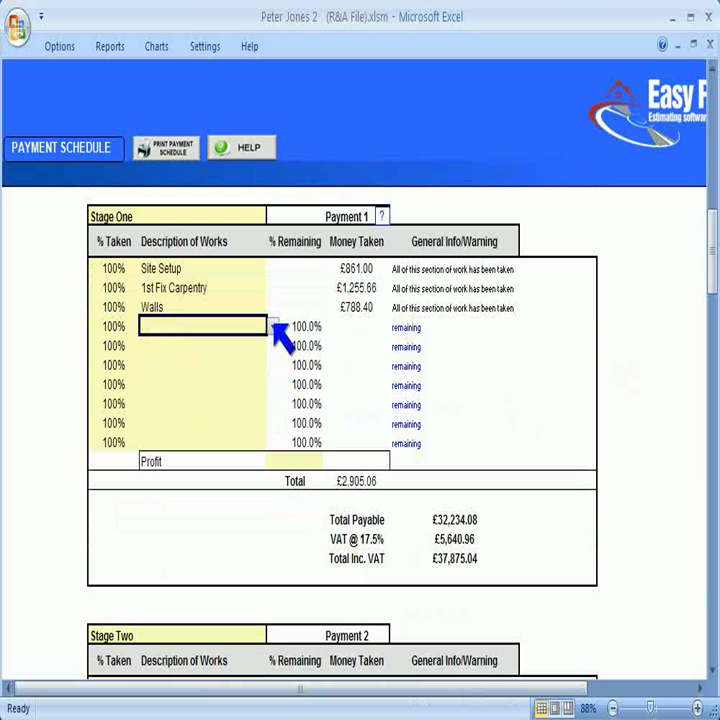
- Add 2nd Fix Carpentry as Stage One's fourth work item and set its percentage taken to 50%
click(272, 326)
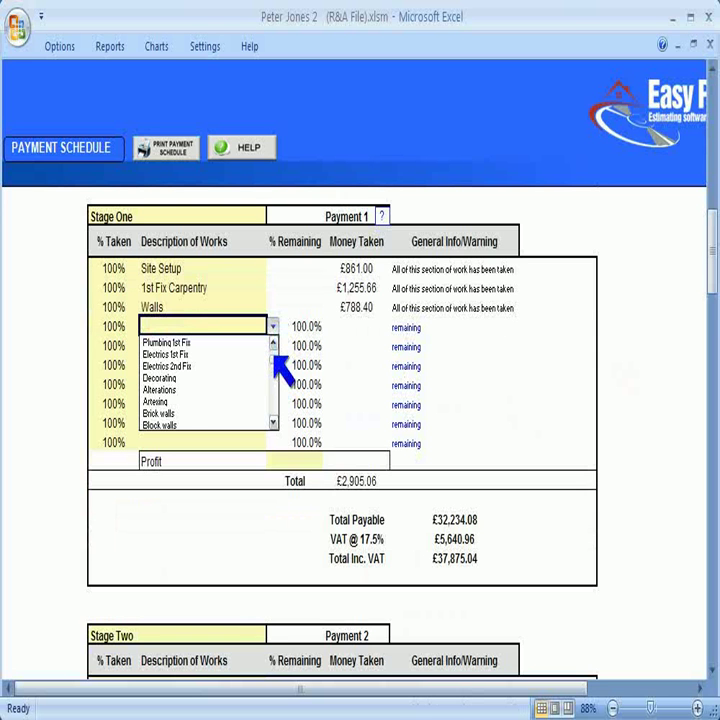
scroll(276, 350, up, 2)
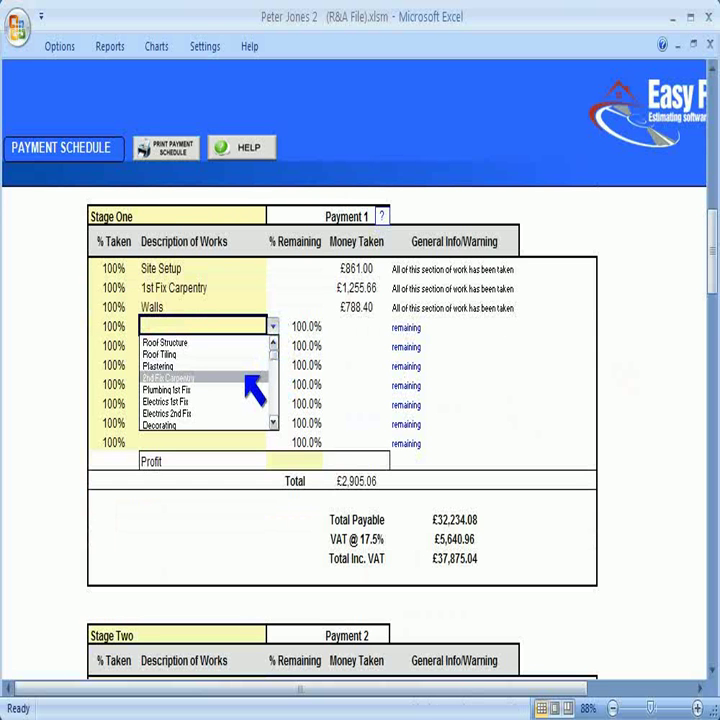
click(244, 376)
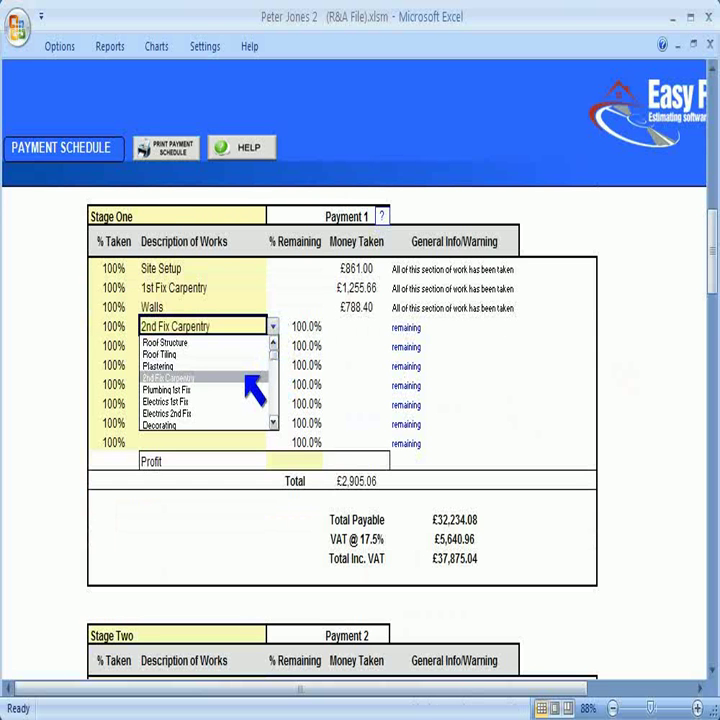
click(113, 327)
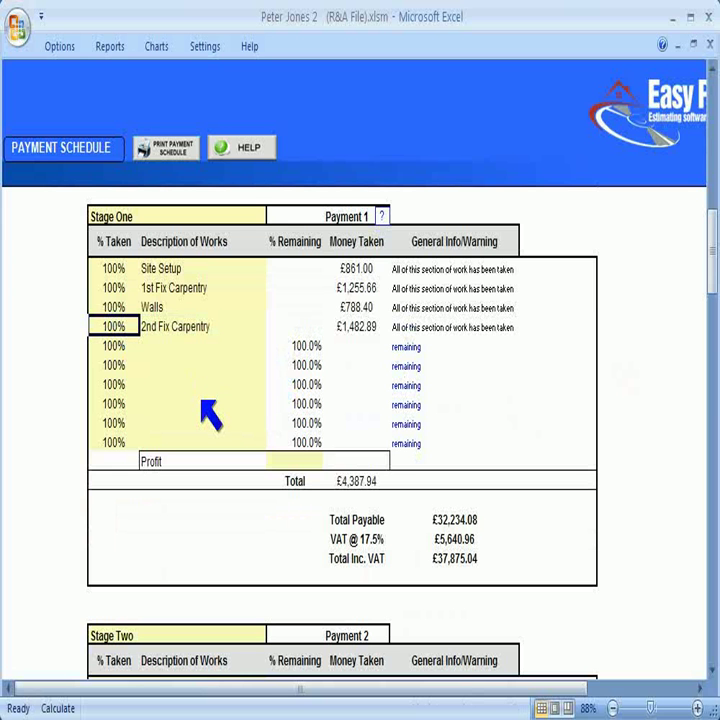
text(50)
key(Return)
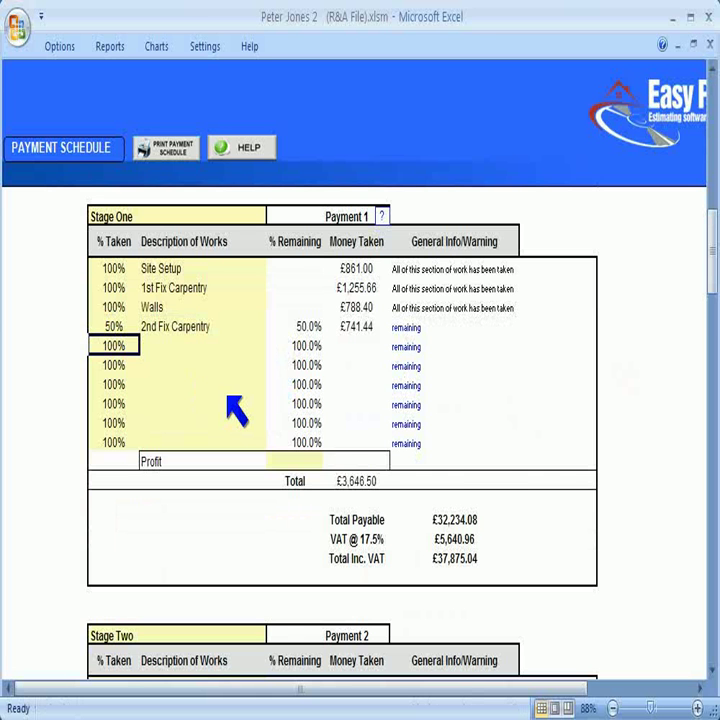
- Look over the Stage One, Stage Two and Stage Three sections of the payment schedule
scroll(241, 398, down, 2)
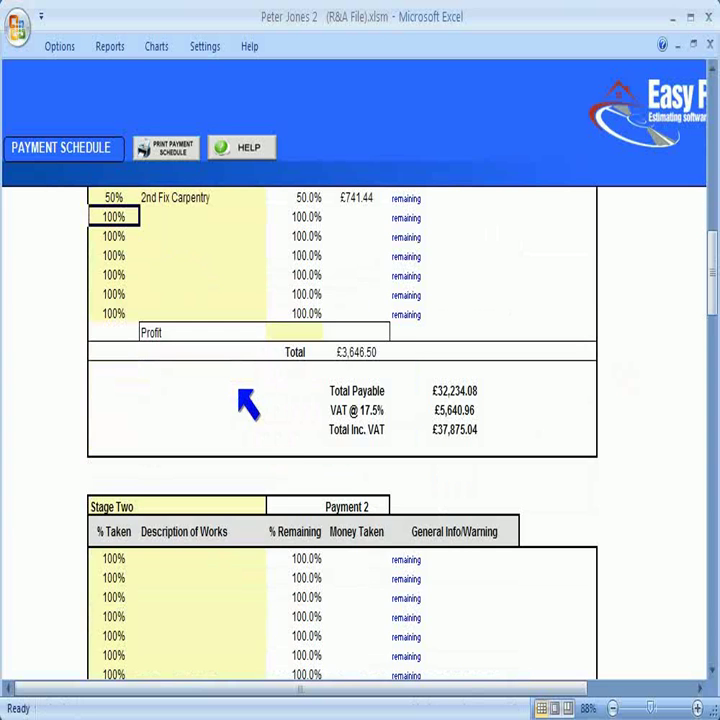
scroll(518, 392, up, 3)
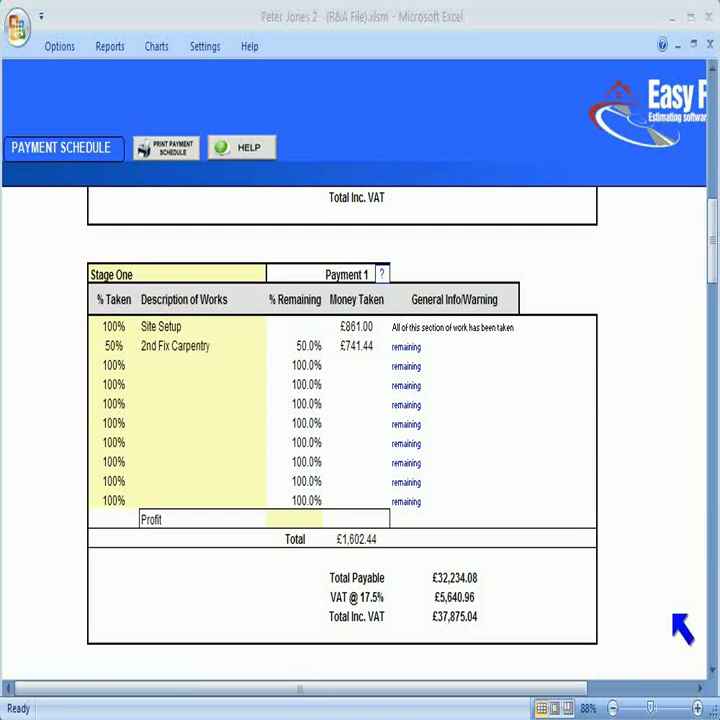
scroll(683, 628, down, 4)
scroll(680, 620, down, 4)
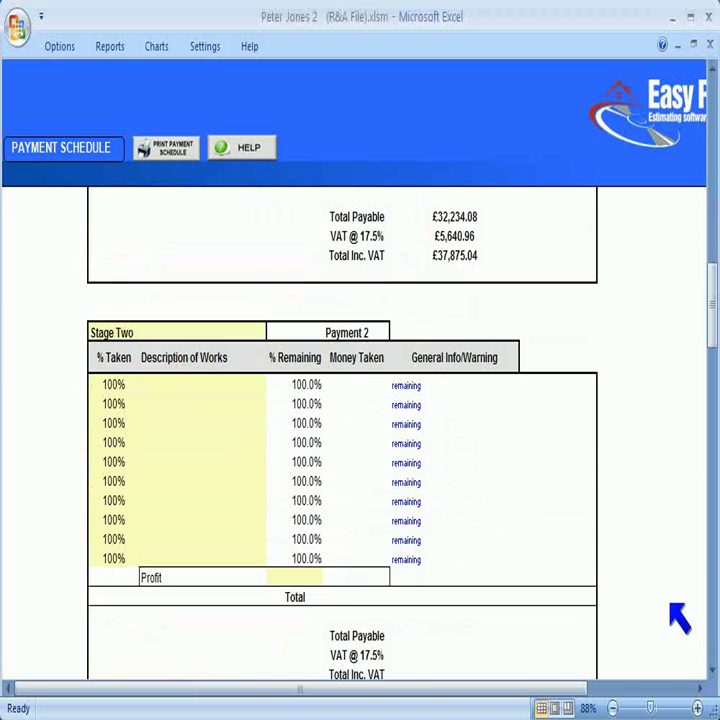
scroll(680, 620, down, 3)
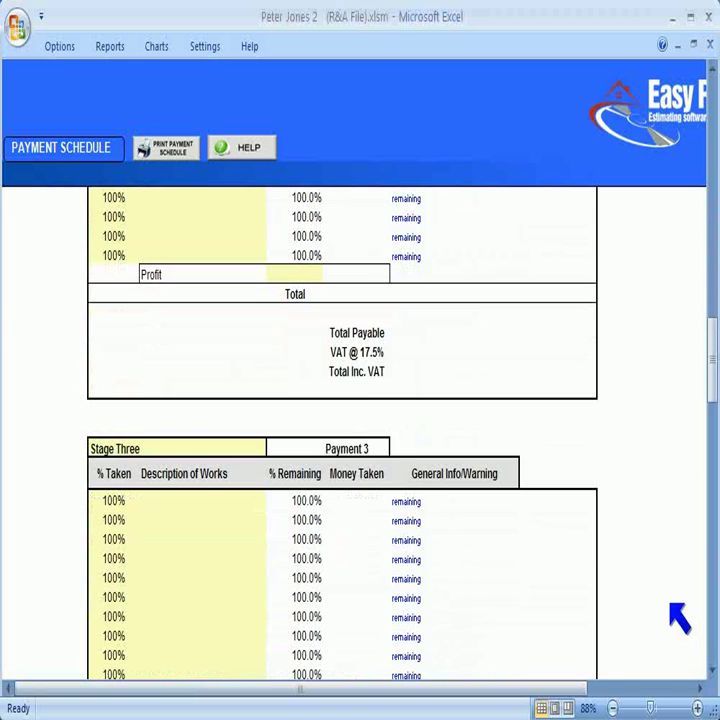
scroll(680, 620, down, 1)
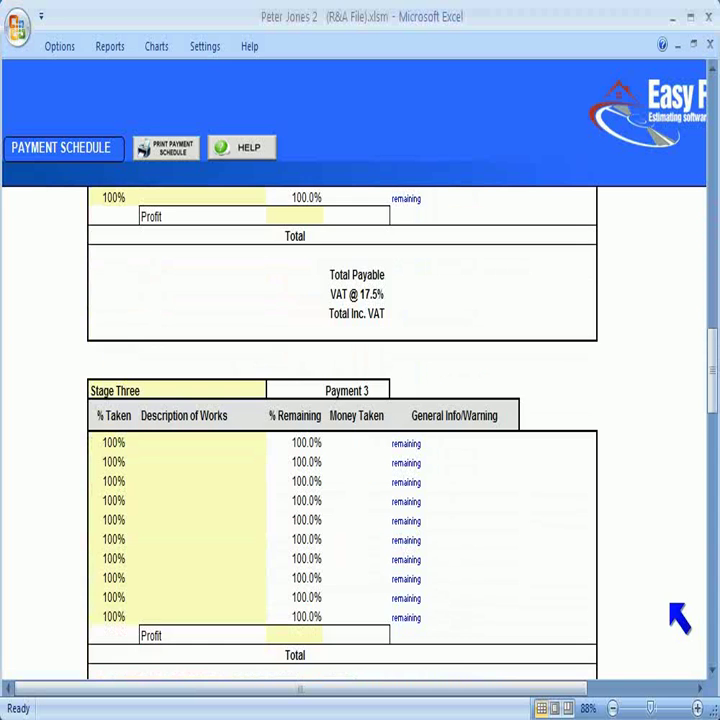
scroll(330, 600, up, 7)
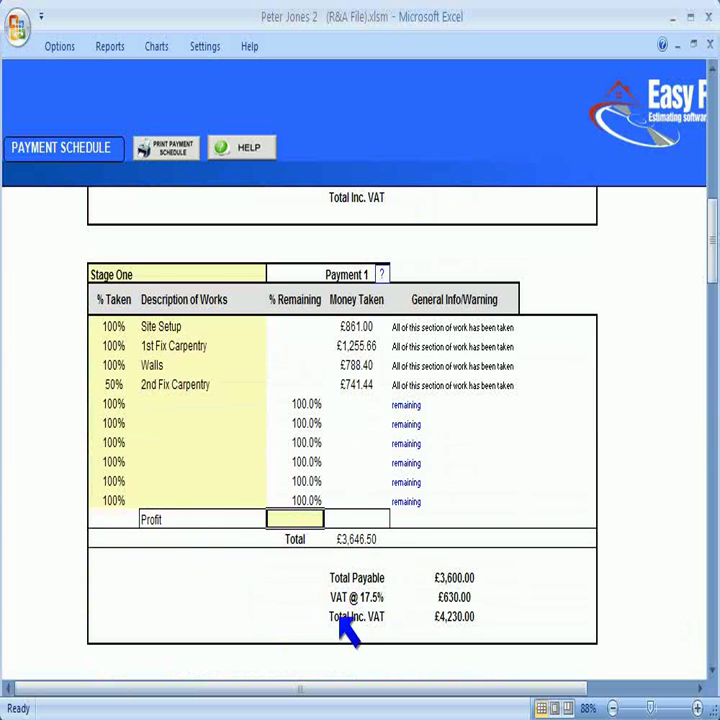
- Set the profit taken in Stage One to 25%
scroll(348, 632, down, 1)
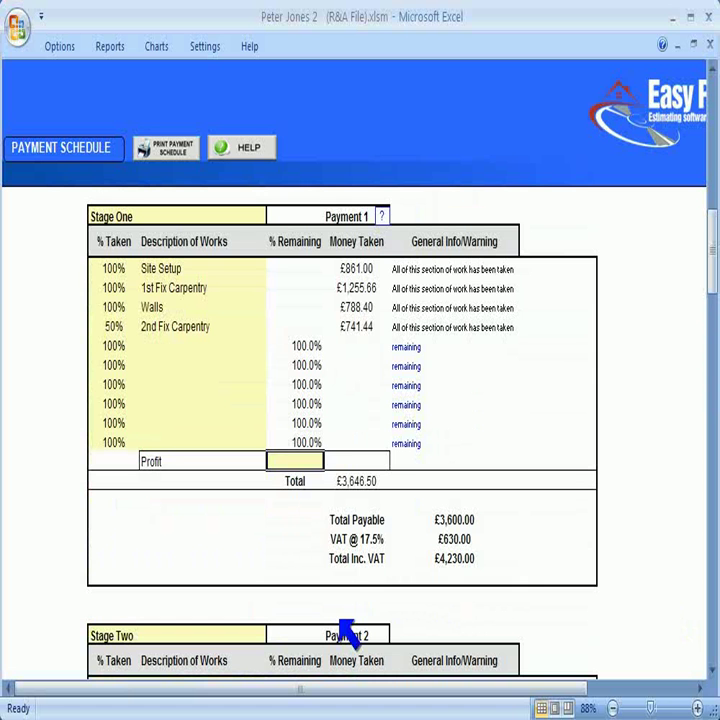
text(25)
key(Return)
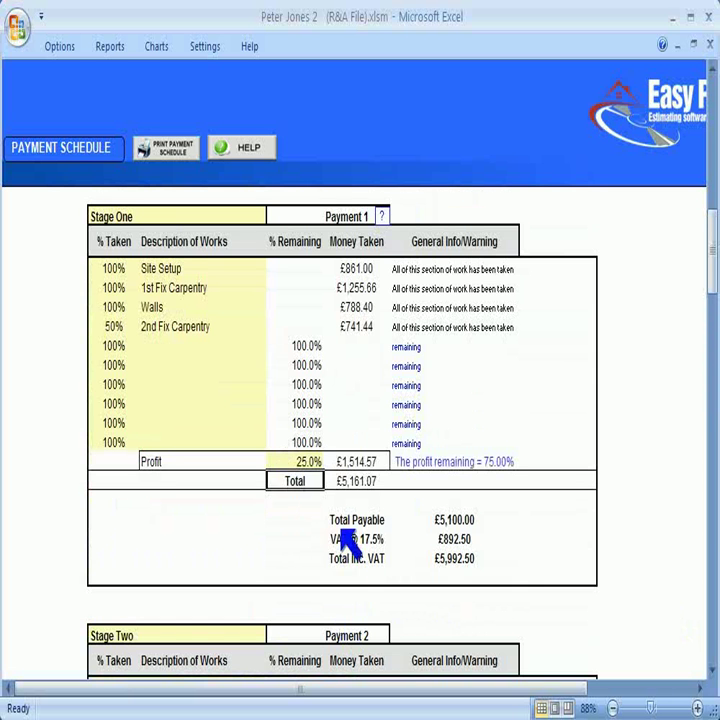
- Set the profit taken in Stage Two to 20%
scroll(345, 537, down, 2)
scroll(342, 535, down, 4)
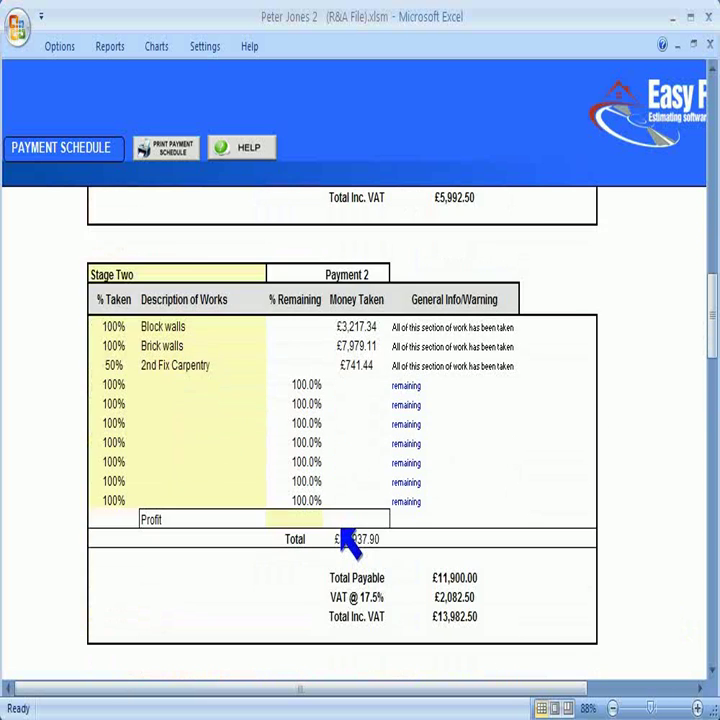
click(310, 520)
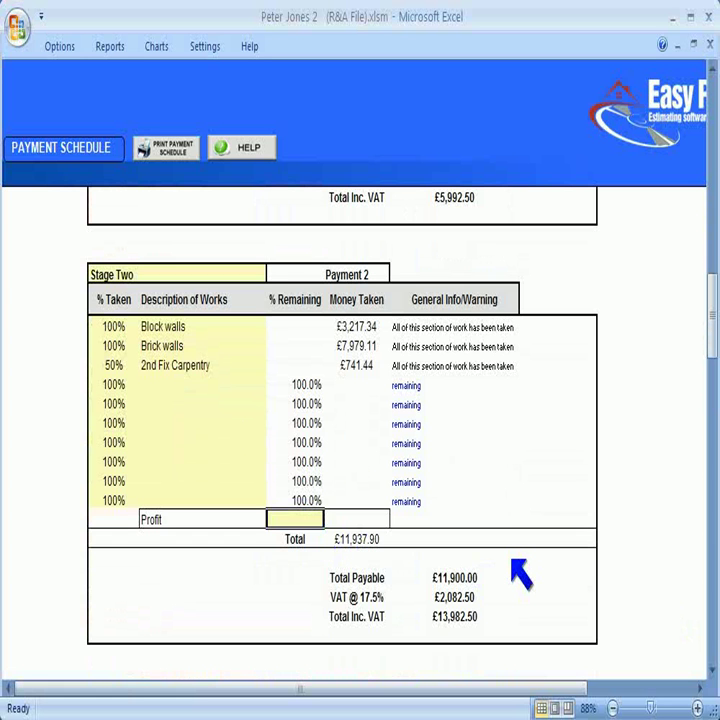
text(20)
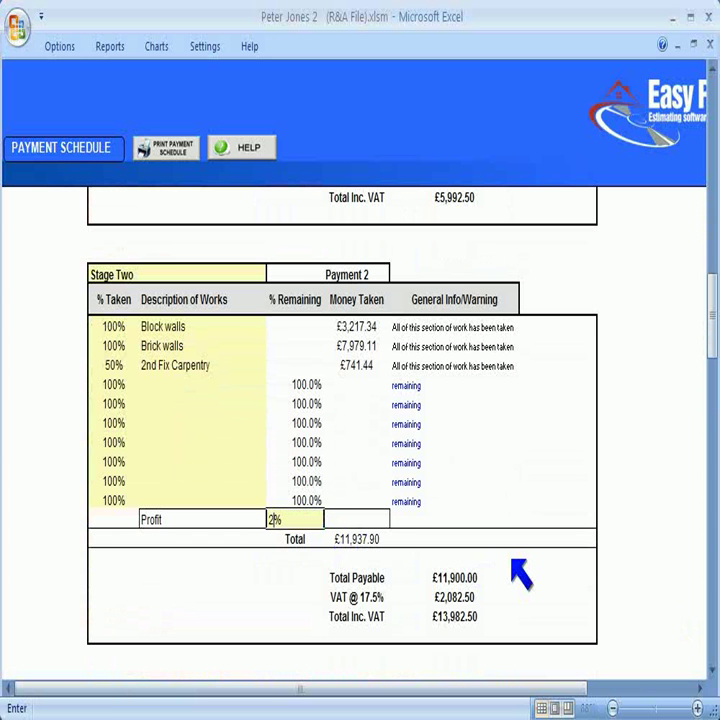
key(Return)
- Set the profit taken in Stage Three to 45%
scroll(521, 573, down, 6)
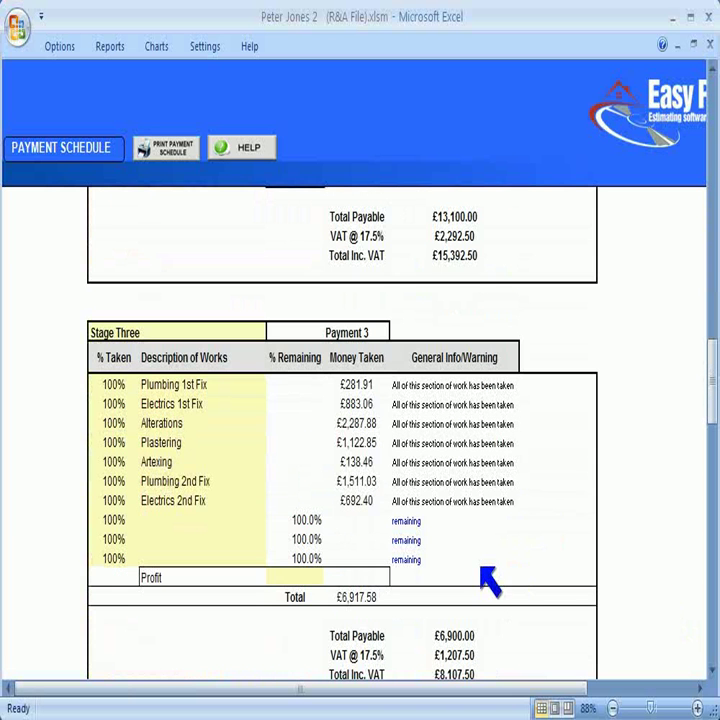
click(315, 580)
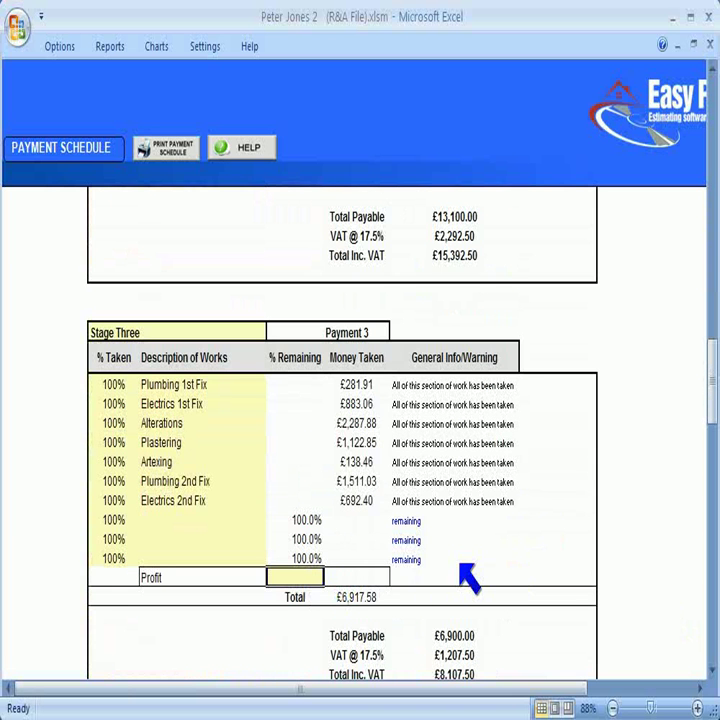
text(45)
key(Return)
- Set the profit taken in Stage Four to 10% and check for works not yet assigned to any stage
scroll(517, 505, down, 2)
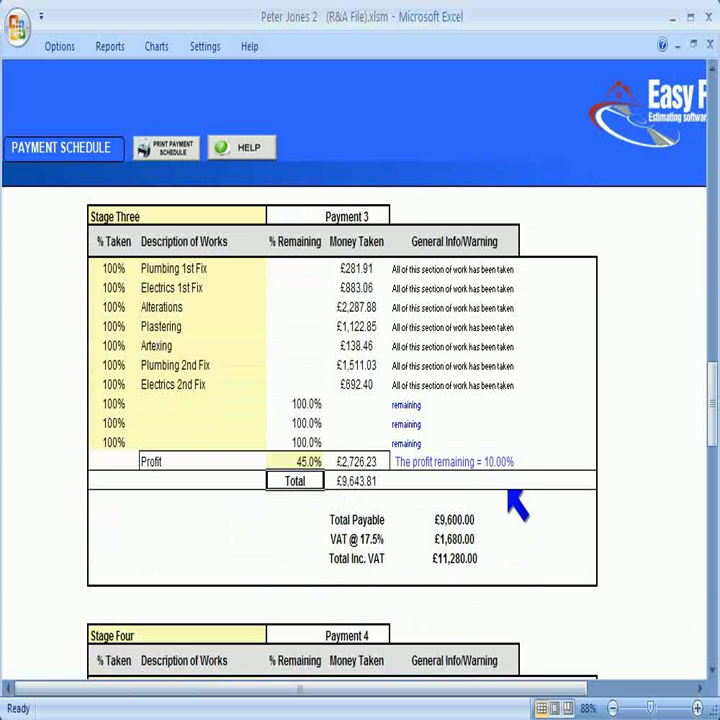
scroll(455, 412, down, 4)
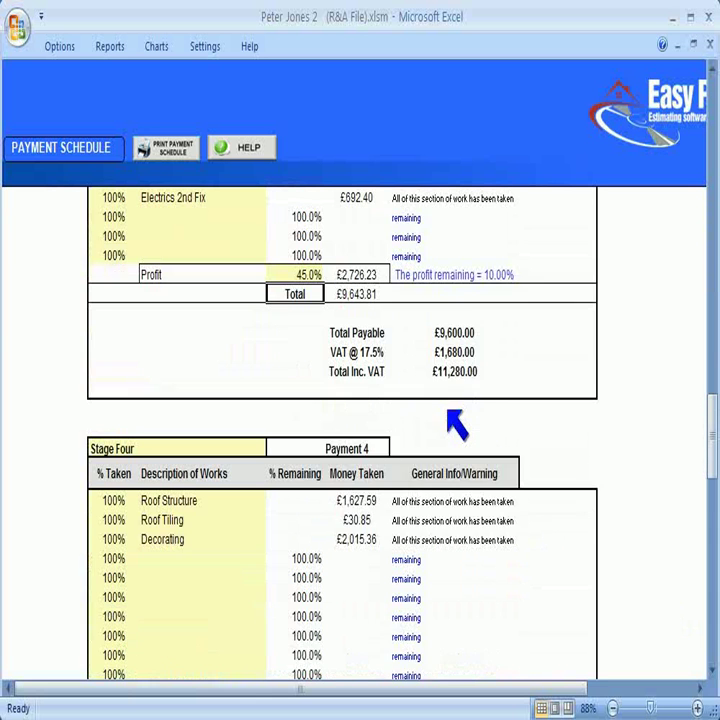
click(221, 501)
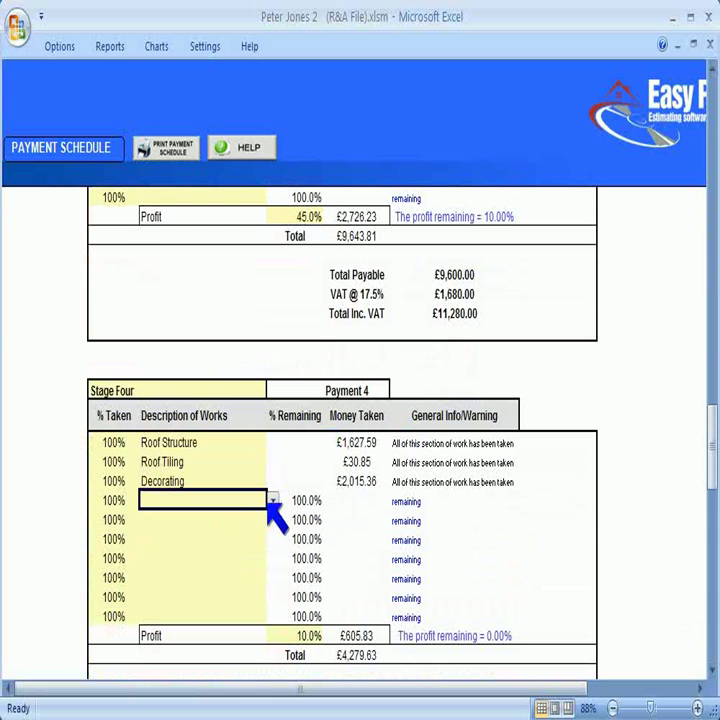
click(272, 500)
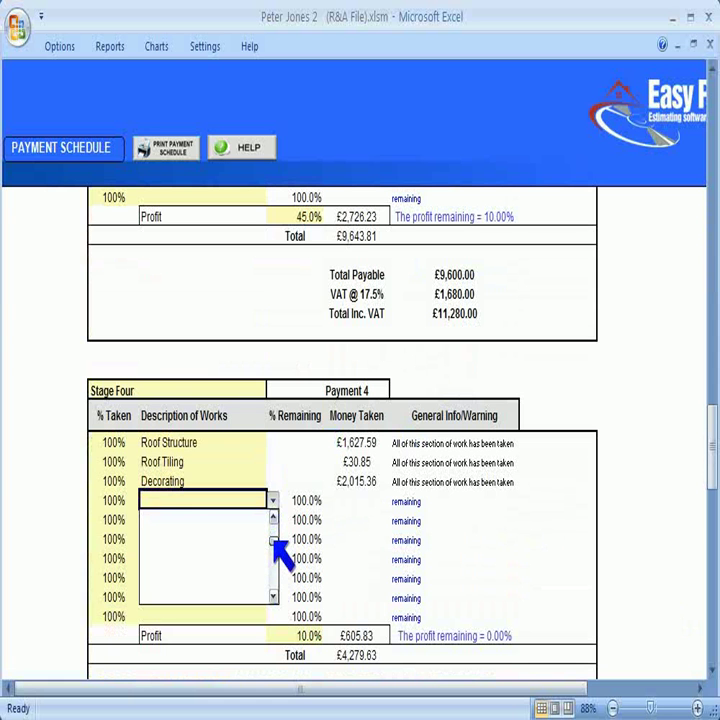
click(559, 522)
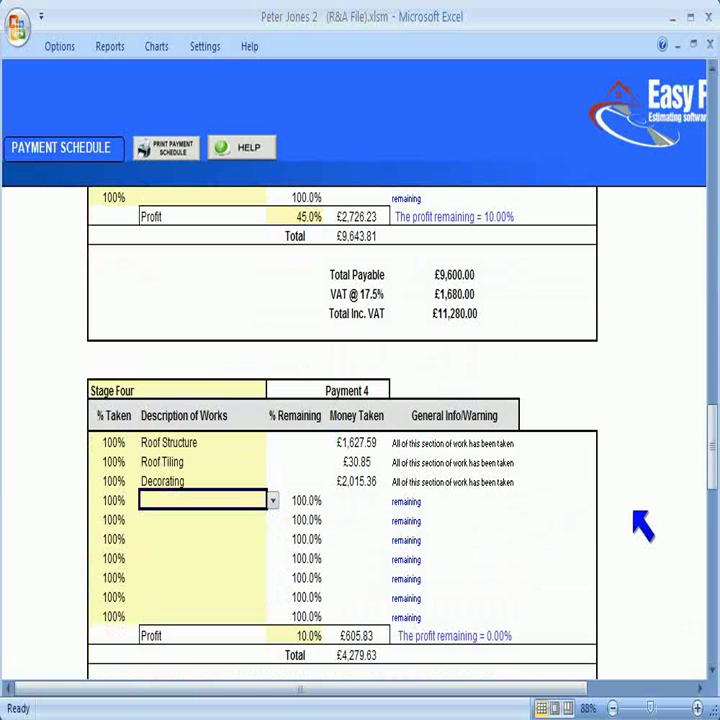
scroll(643, 520, up, 20)
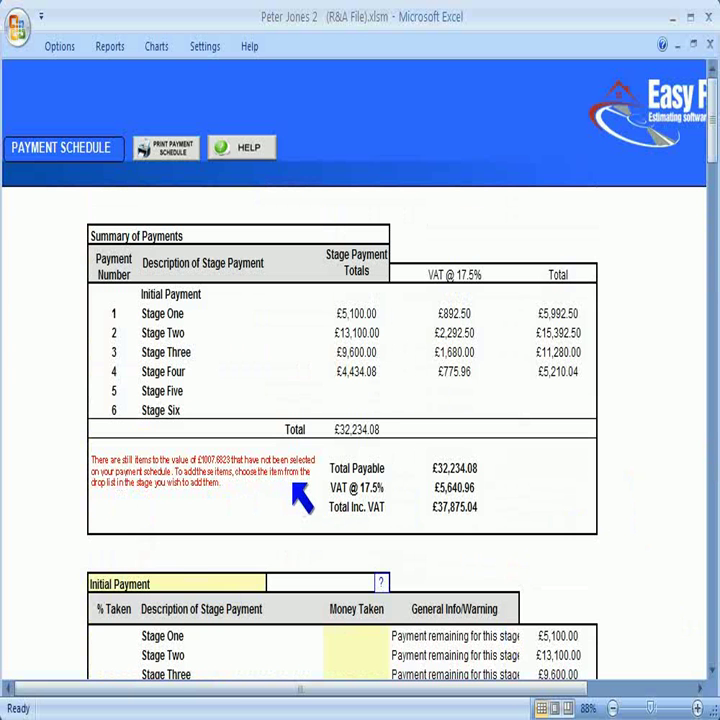
- Retitle the Stage Four section of the payment schedule as "Completion of decoration"
scroll(577, 398, down, 20)
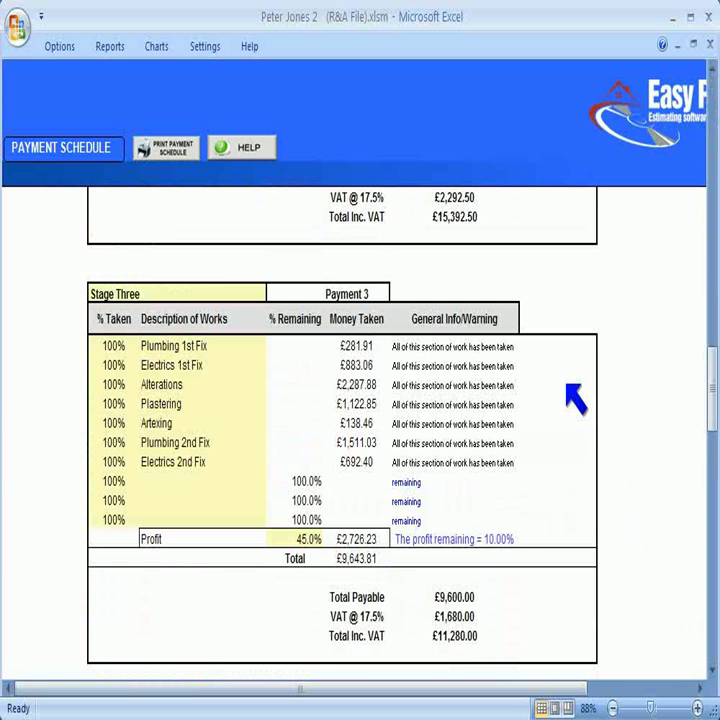
scroll(262, 345, down, 3)
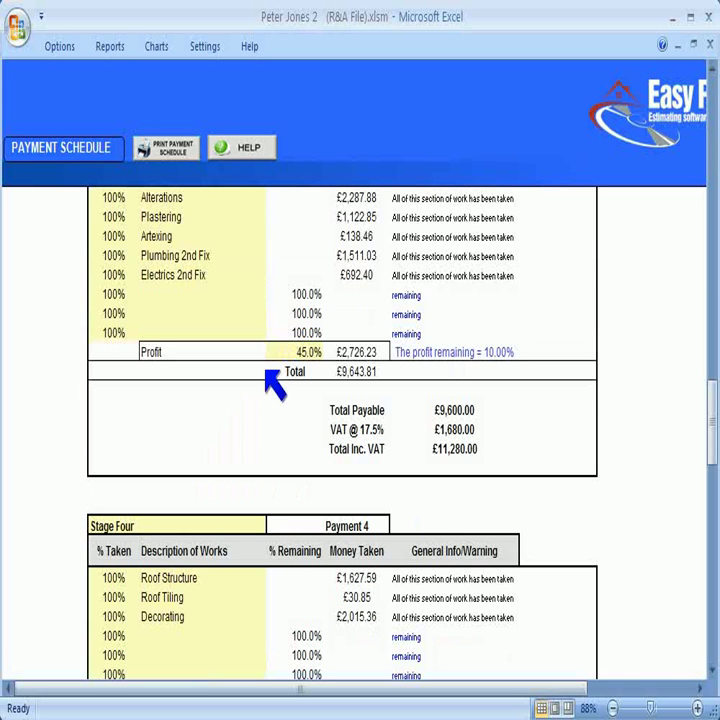
scroll(262, 418, down, 2)
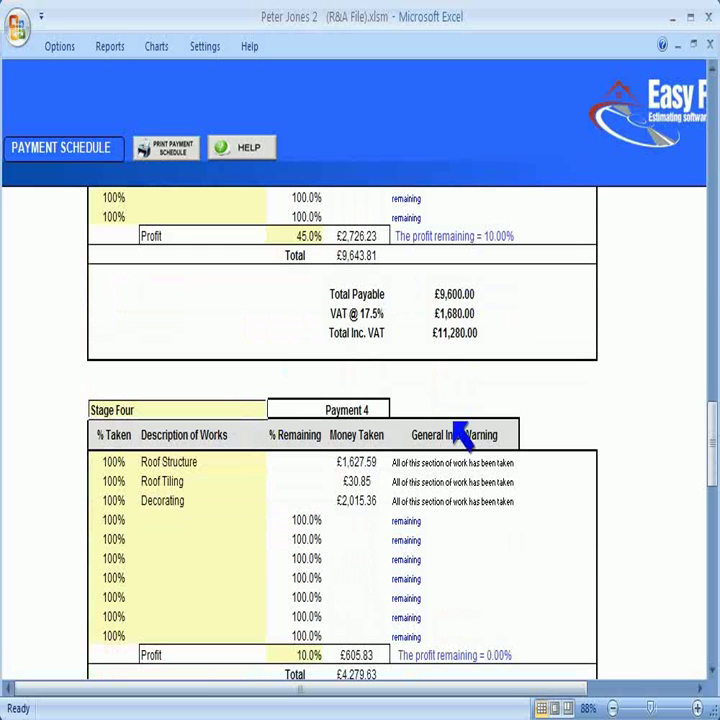
scroll(470, 440, down, 1)
text(C)
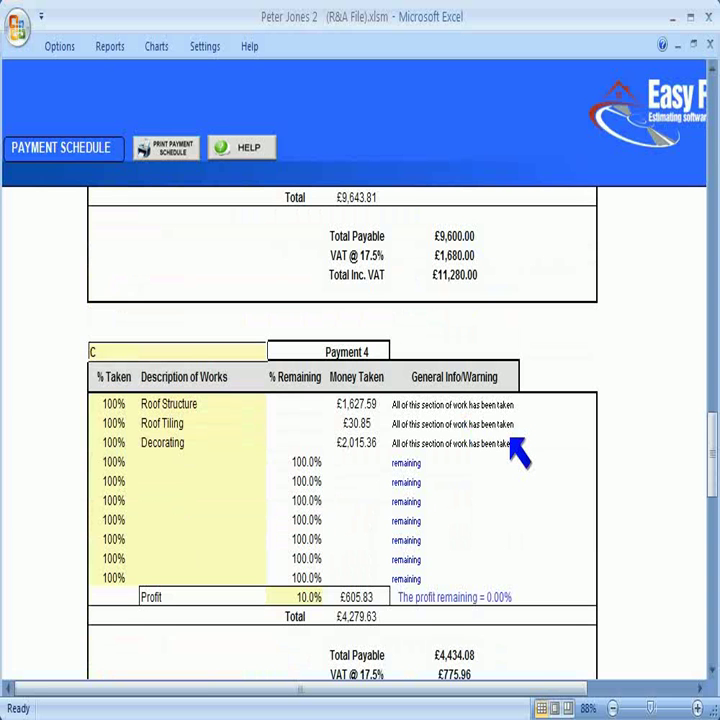
text(ompletio)
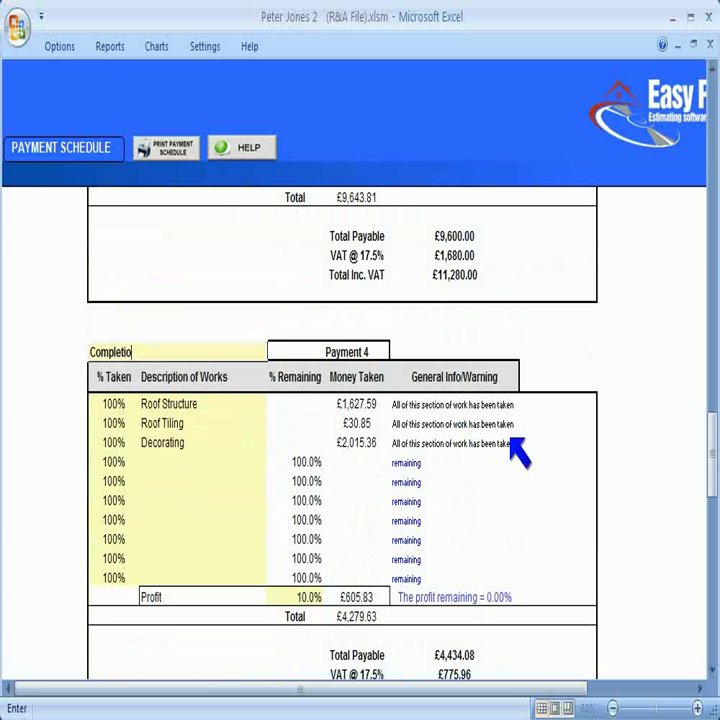
text(n of decoration)
key(Return)
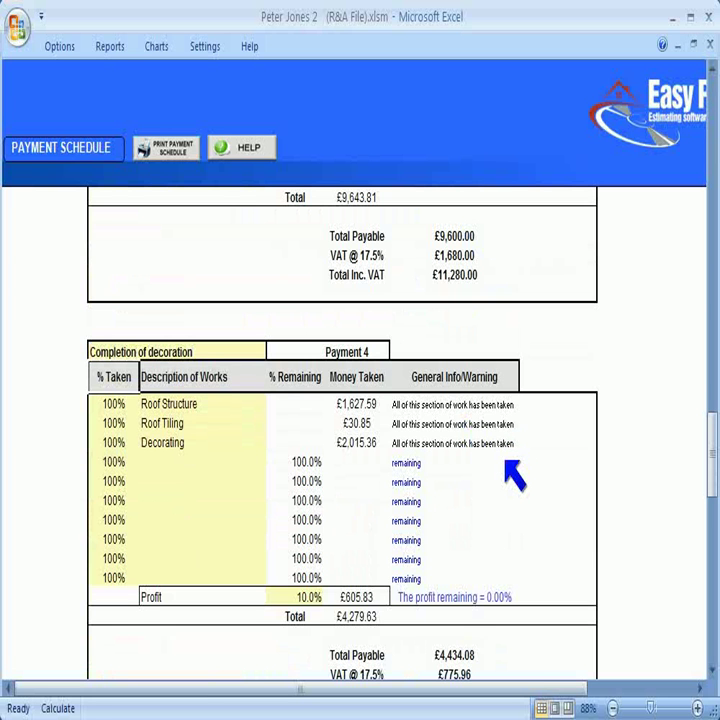
- In the Initial Payment section, set the money taken from "Completion of stage one" to £1,000
scroll(560, 490, up, 20)
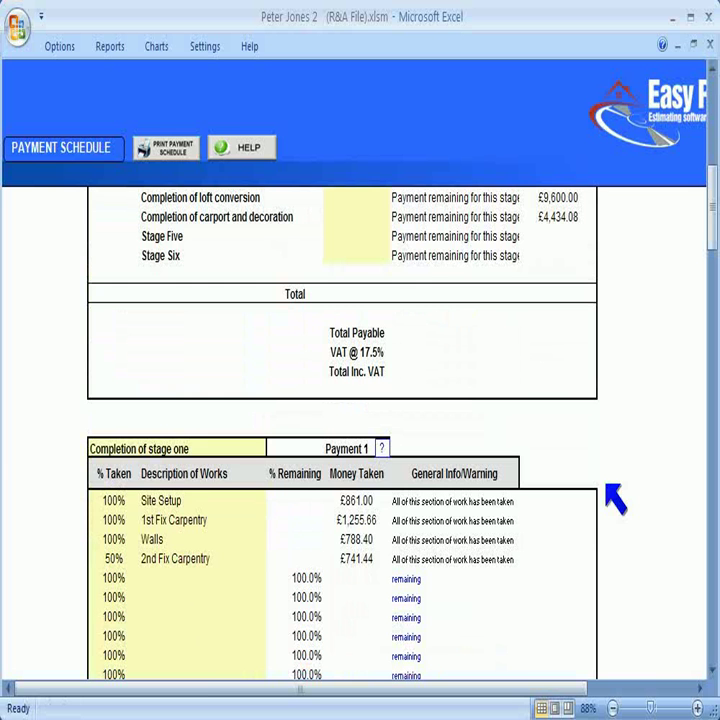
scroll(613, 497, up, 8)
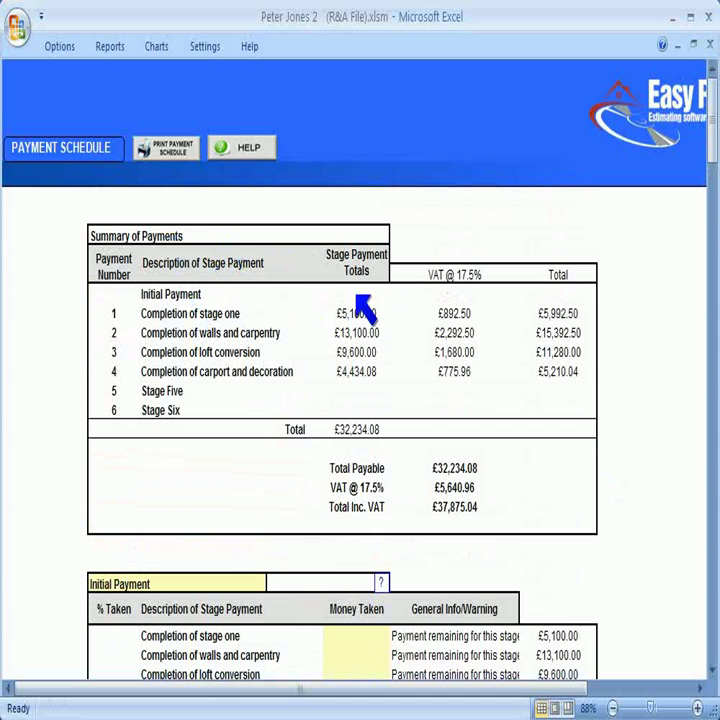
click(355, 295)
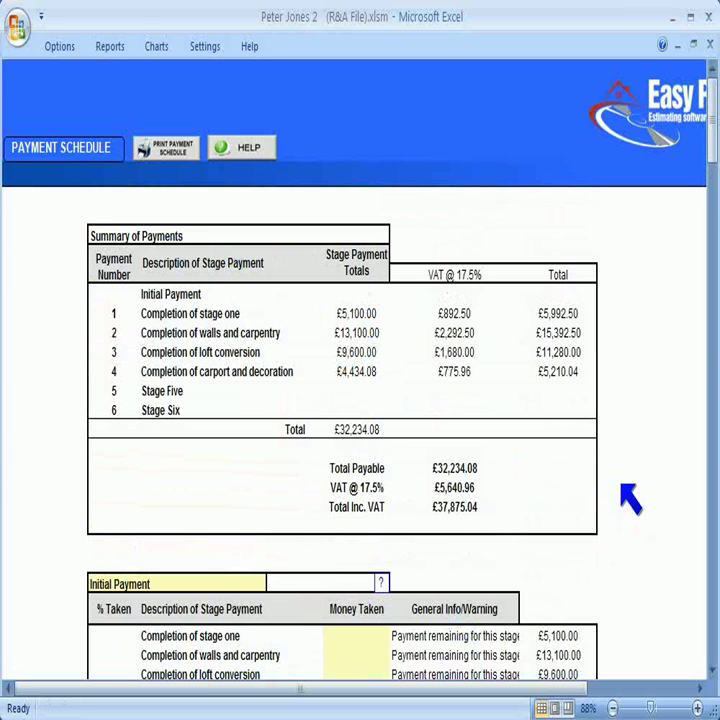
scroll(640, 556, down, 4)
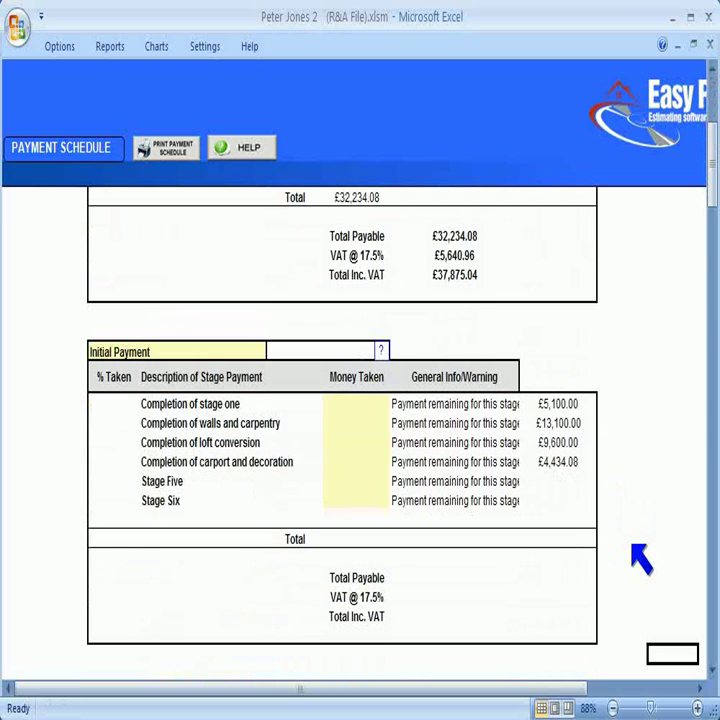
click(351, 405)
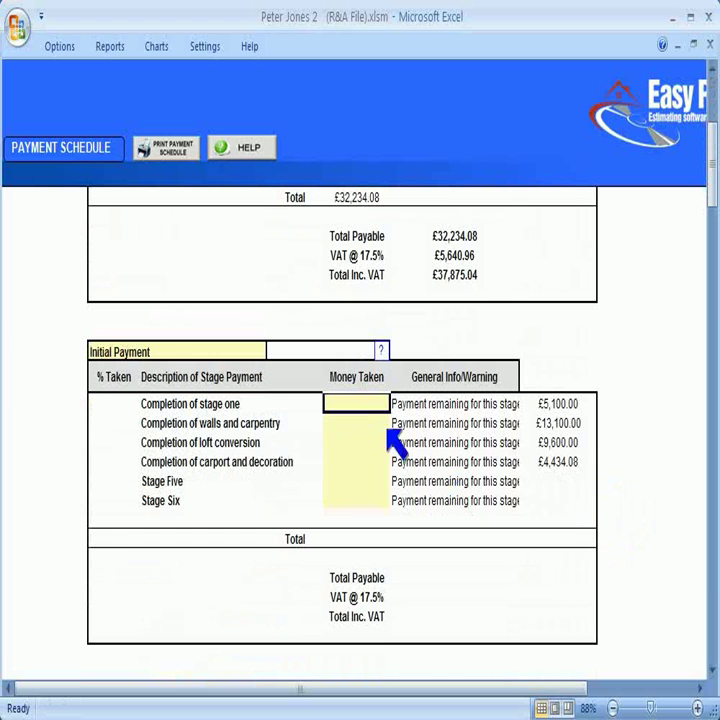
text(1000)
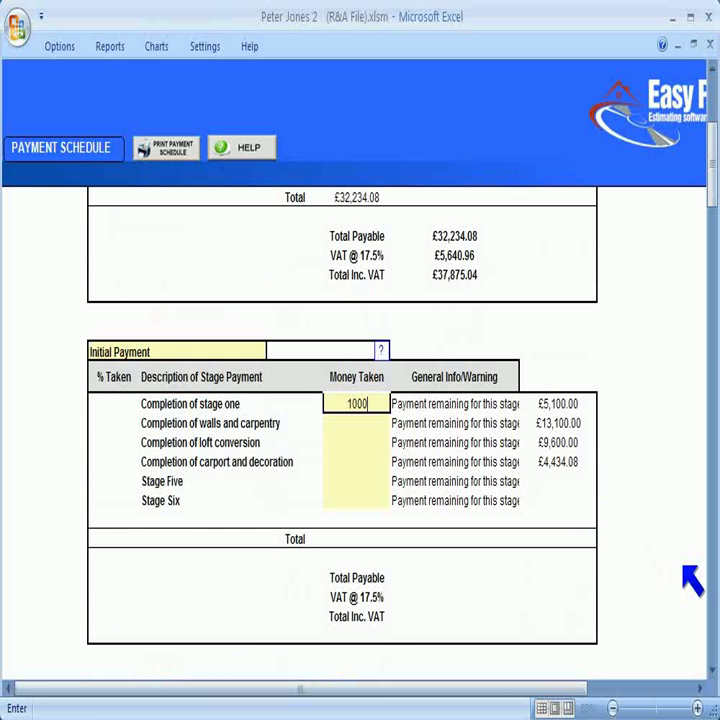
key(Return)
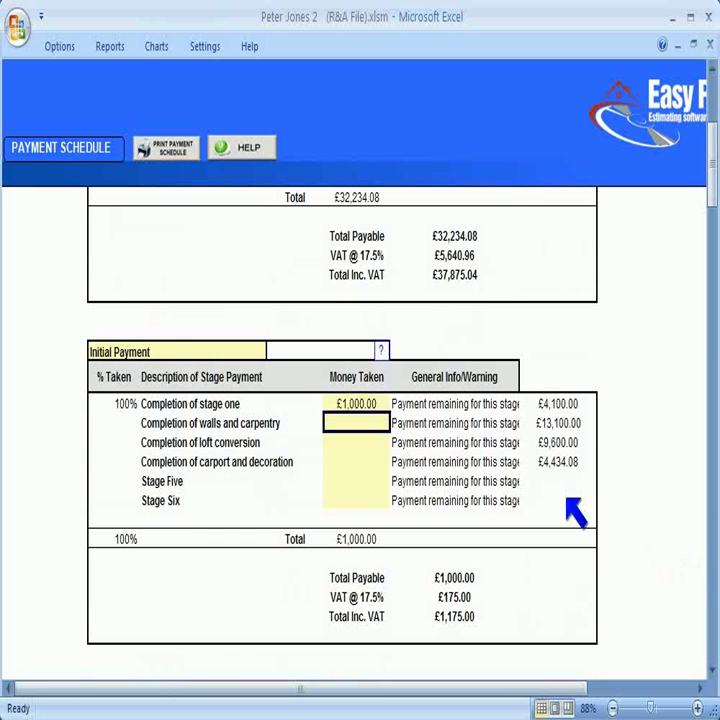
- Set the initial payment money taken from "Completion of carport and decoration" to £3,500
click(366, 461)
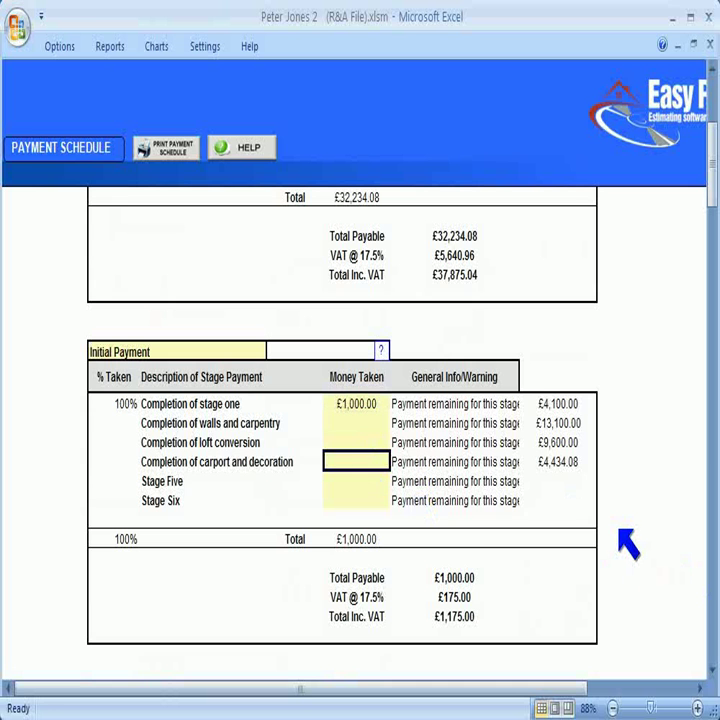
text(3500)
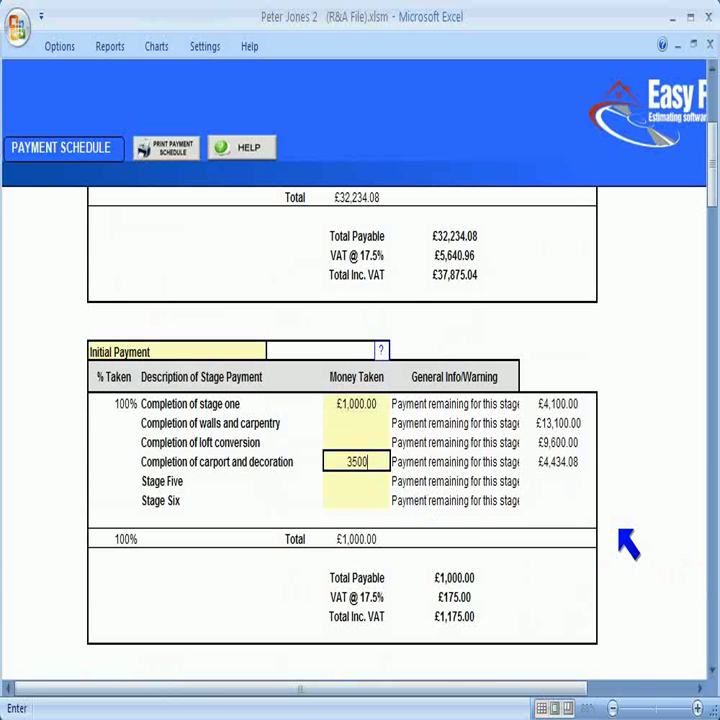
key(Return)
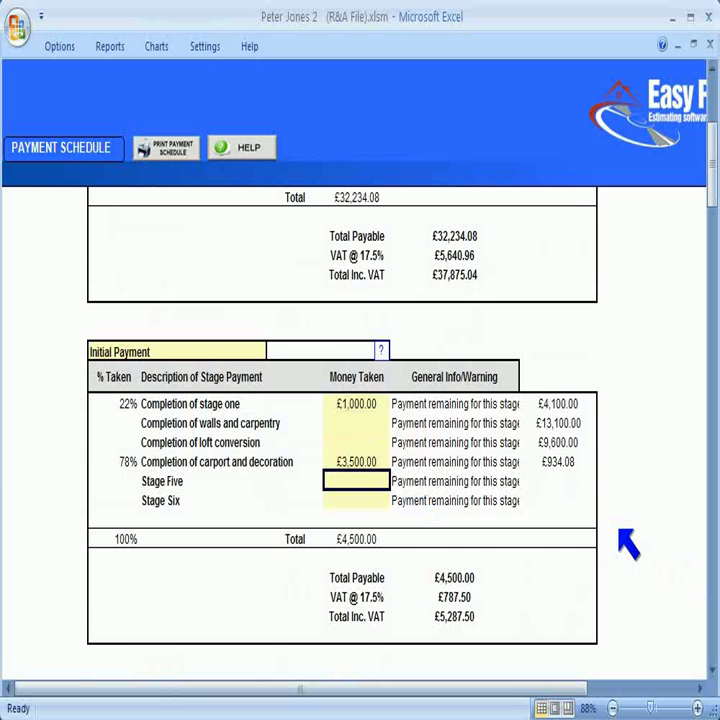
- Review the initial payment and the stage totals including VAT in the Summary of Payments
scroll(628, 545, up, 4)
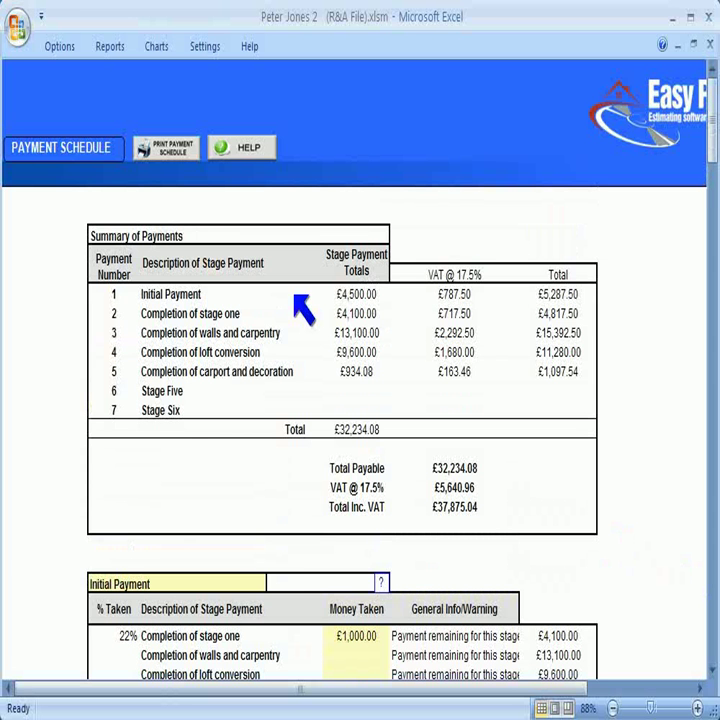
click(358, 295)
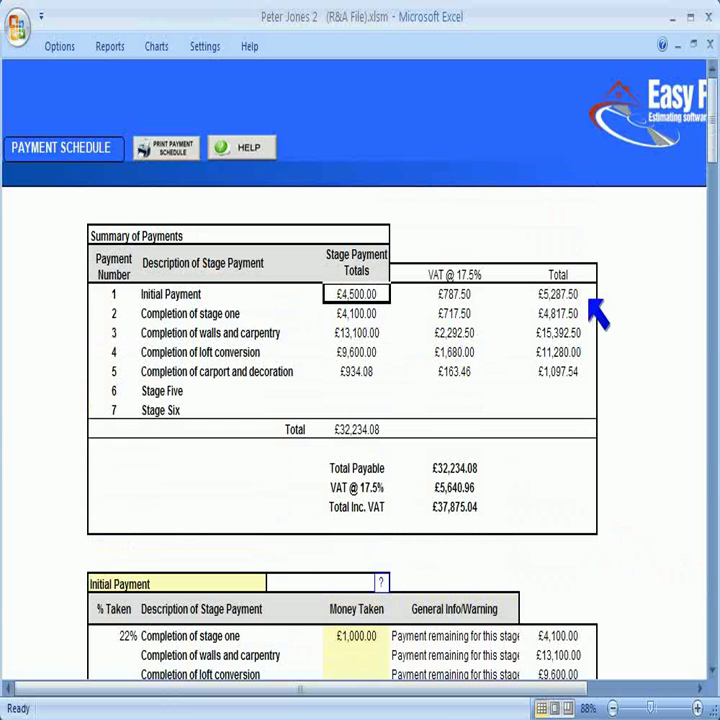
drag(580, 296, 580, 375)
click(668, 487)
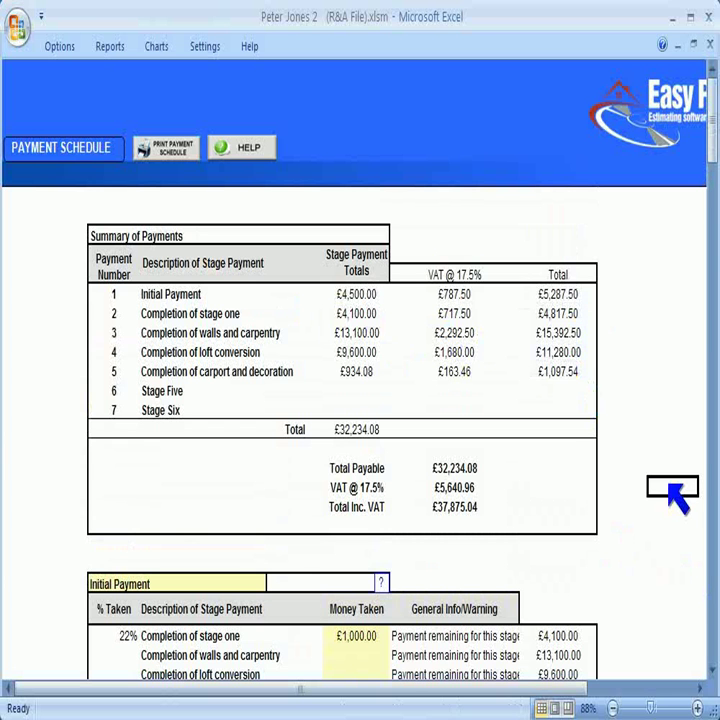